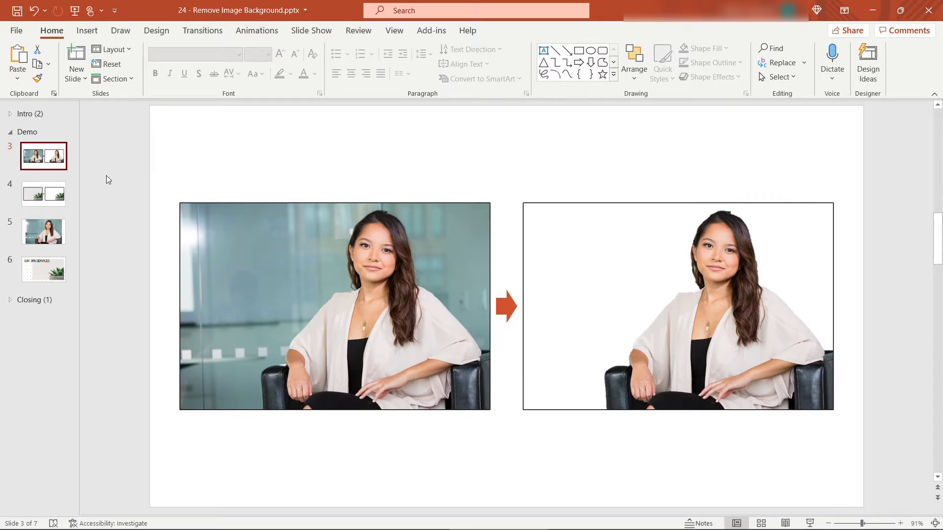
Step: Preview the succulent before-and-after slide 4, then go to slide 5 with the woman photo
{"action": "left_click", "coordinate": [54, 192]}
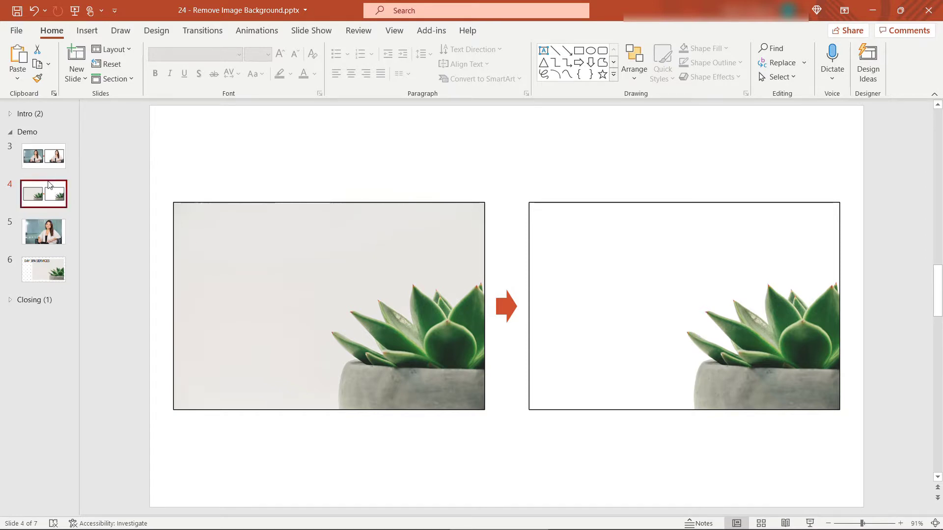
{"action": "left_click", "coordinate": [42, 236]}
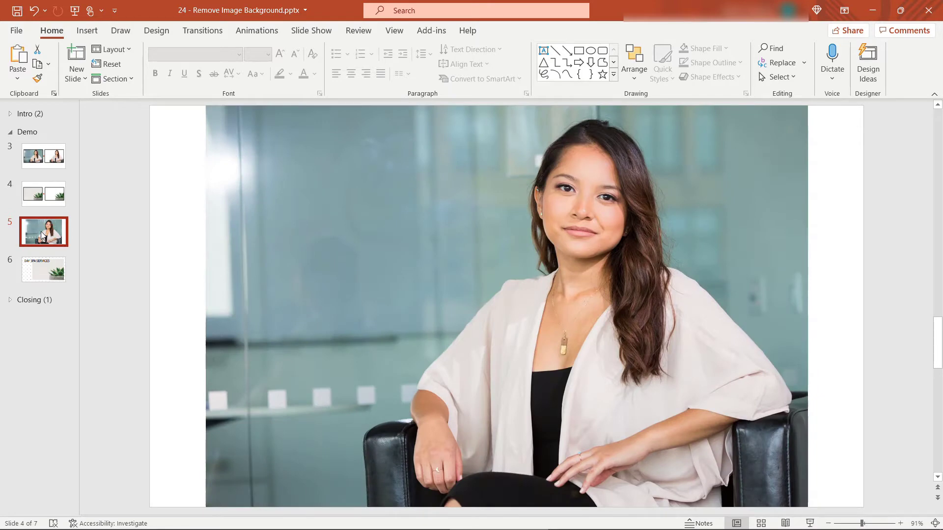
Step: Start Remove Background on the seated woman's office photo from Picture Format
{"action": "left_click", "coordinate": [265, 236]}
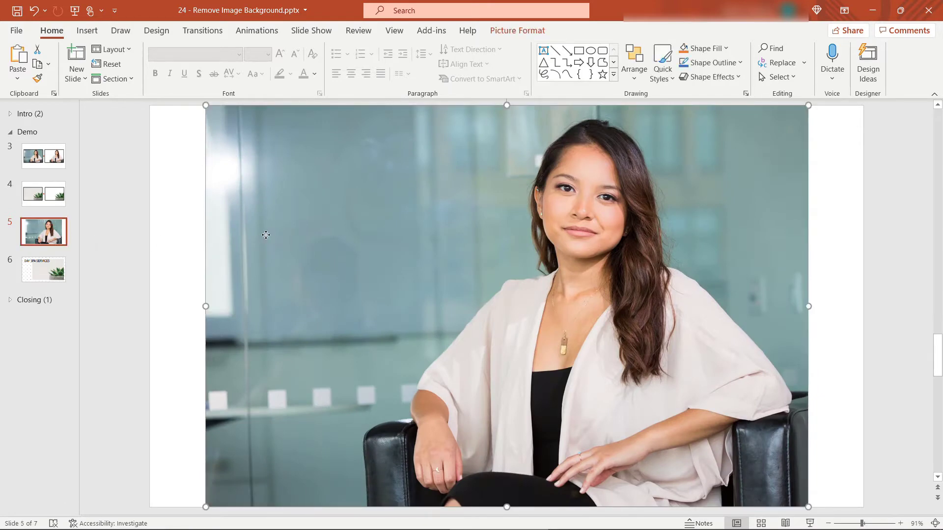
{"action": "left_click", "coordinate": [505, 32]}
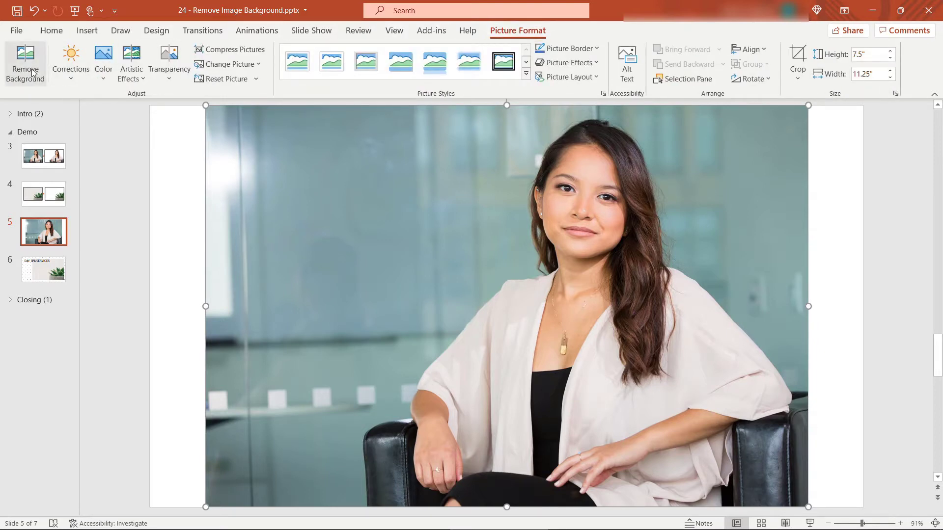
{"action": "left_click", "coordinate": [26, 63]}
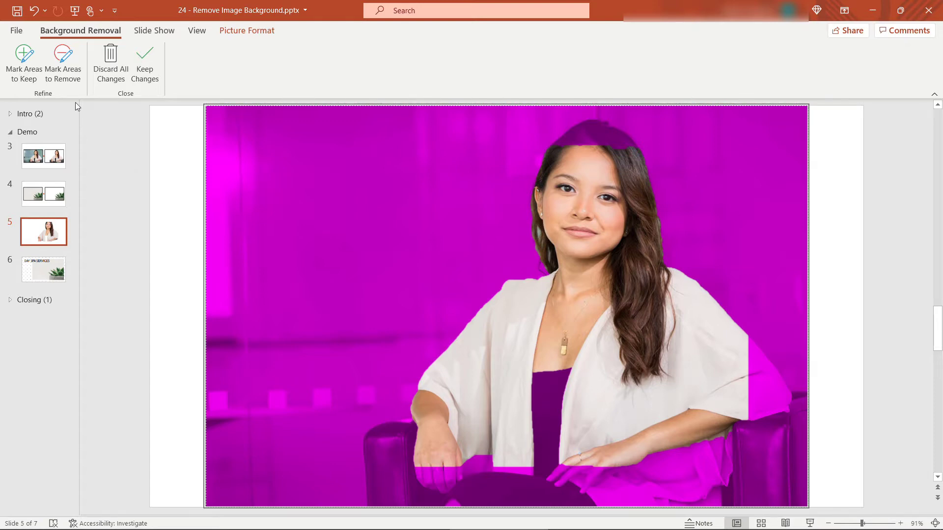
Step: Mark her hair, right shoulder and sleeve, and the right side of the chair to keep
{"action": "left_click", "coordinate": [31, 66]}
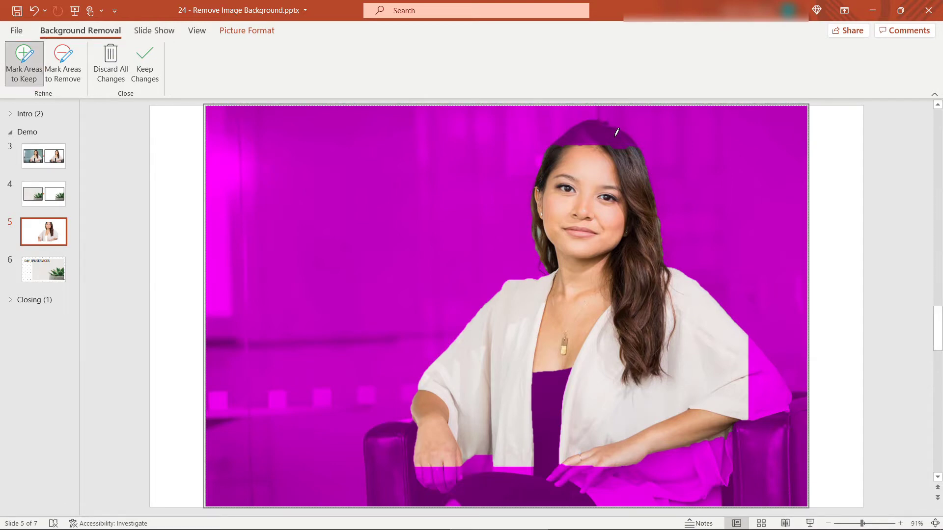
{"action": "left_click", "coordinate": [617, 131]}
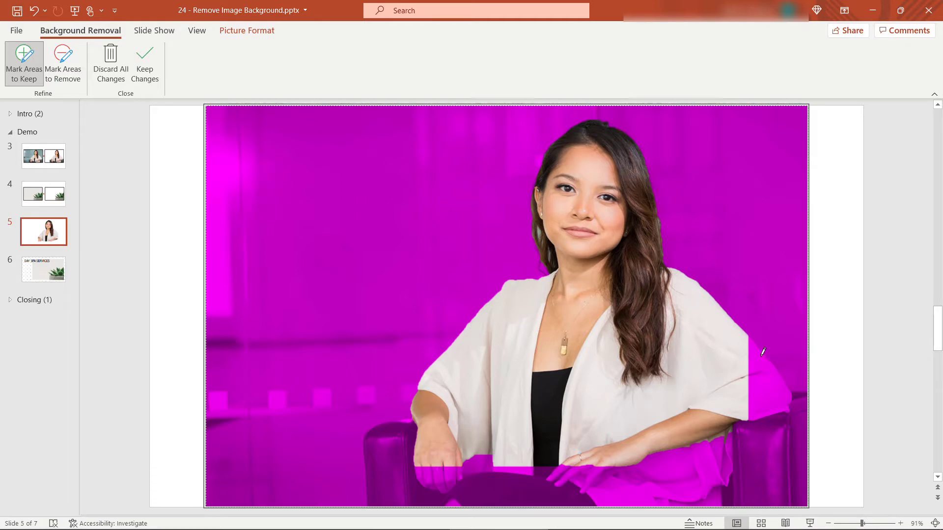
{"action": "left_click_drag", "start_coordinate": [758, 350], "coordinate": [759, 354]}
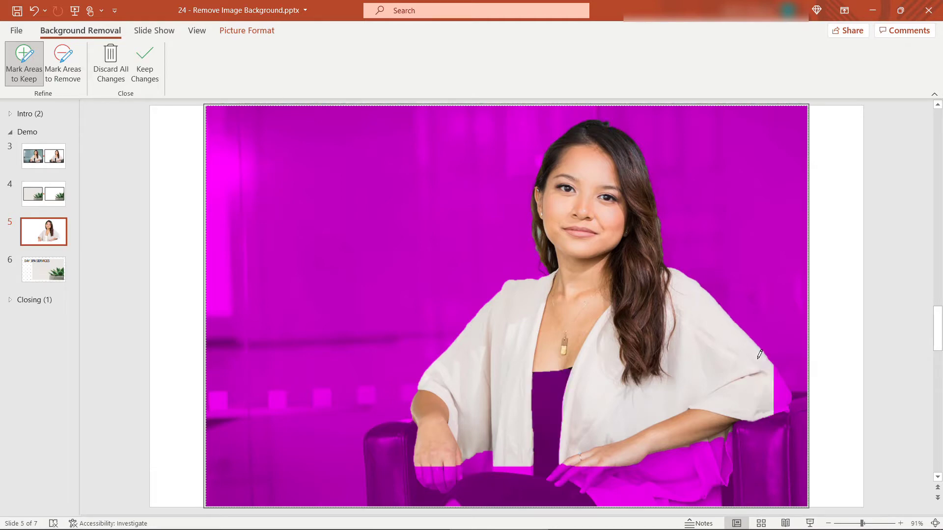
{"action": "left_click", "coordinate": [779, 375]}
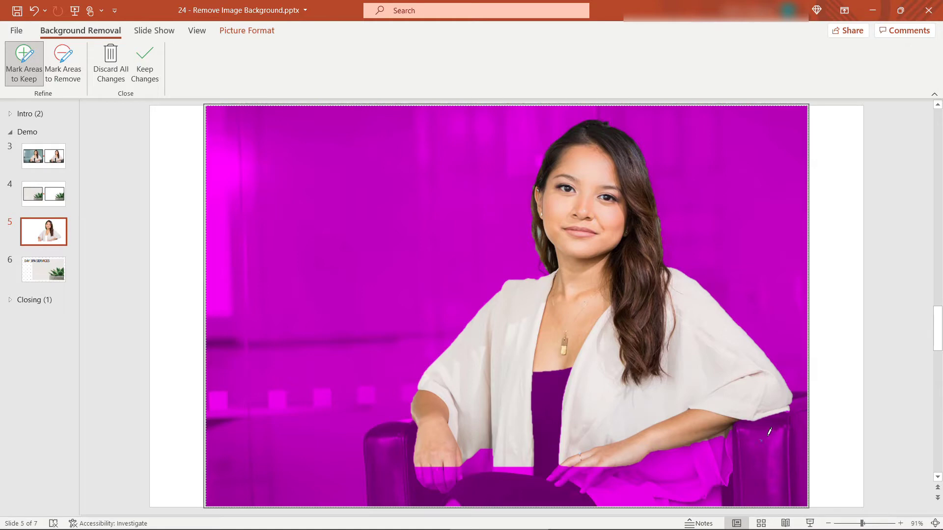
{"action": "mouse_move", "coordinate": [772, 435]}
{"action": "left_mouse_down"}
{"action": "mouse_move", "coordinate": [758, 435]}
{"action": "mouse_move", "coordinate": [766, 428]}
{"action": "mouse_move", "coordinate": [749, 454]}
{"action": "mouse_move", "coordinate": [765, 482]}
{"action": "mouse_move", "coordinate": [751, 492]}
{"action": "left_mouse_up"}
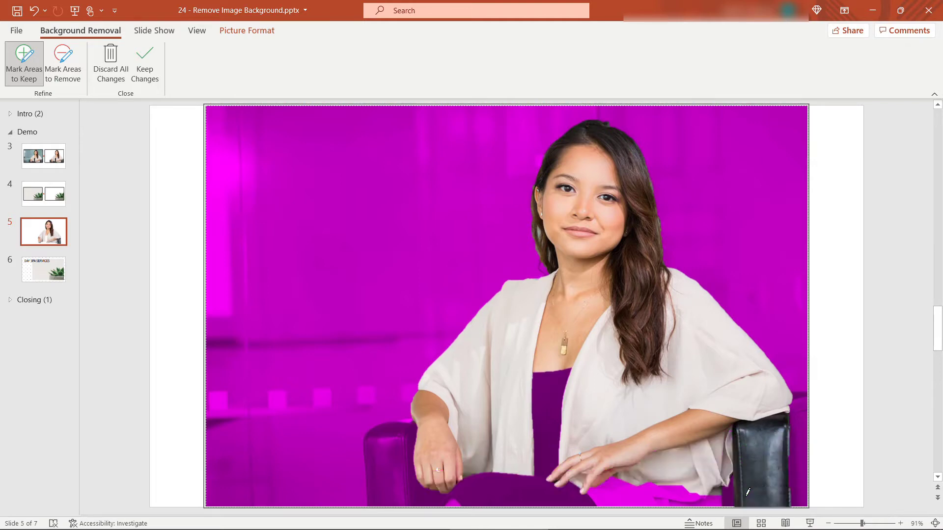
{"action": "left_click_drag", "start_coordinate": [802, 430], "coordinate": [800, 418]}
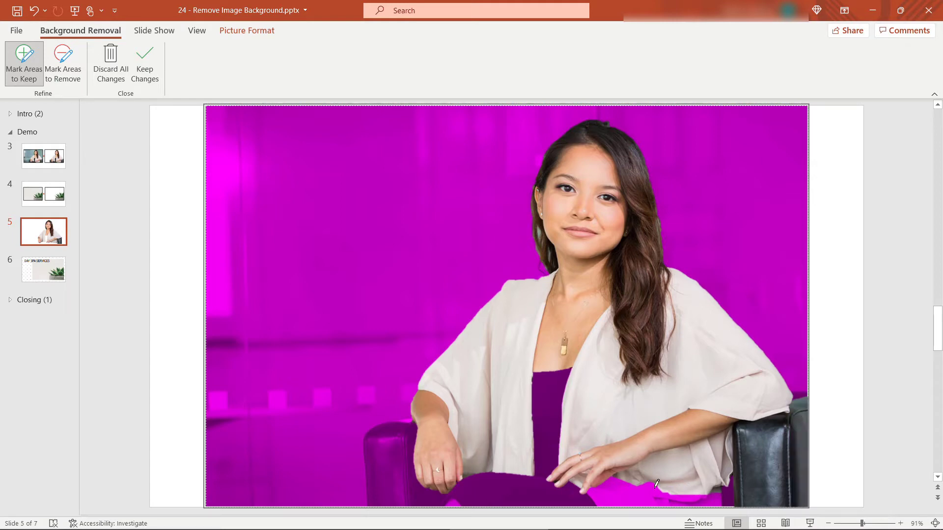
Step: Mark the blouse, black skirt, black top and the chair's left arm and lower edge to keep
{"action": "left_click_drag", "start_coordinate": [652, 486], "coordinate": [628, 485]}
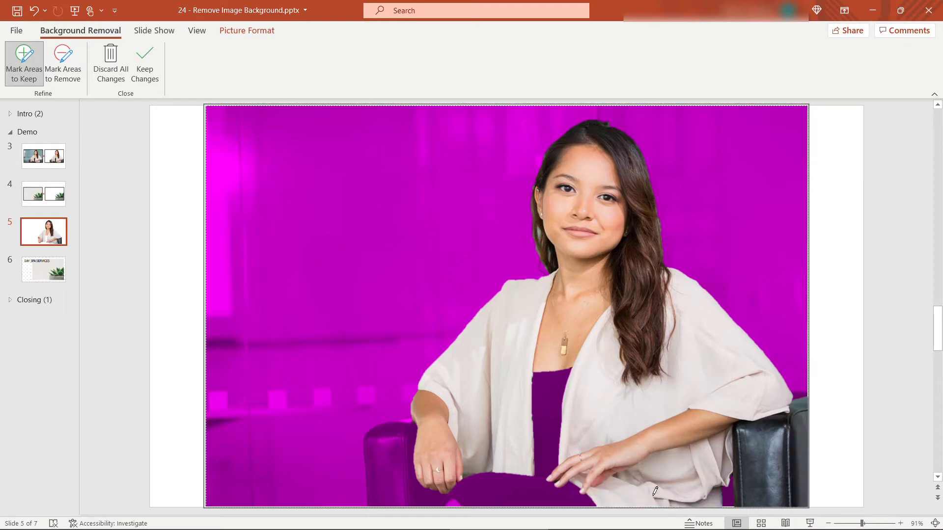
{"action": "left_click_drag", "start_coordinate": [508, 483], "coordinate": [503, 475]}
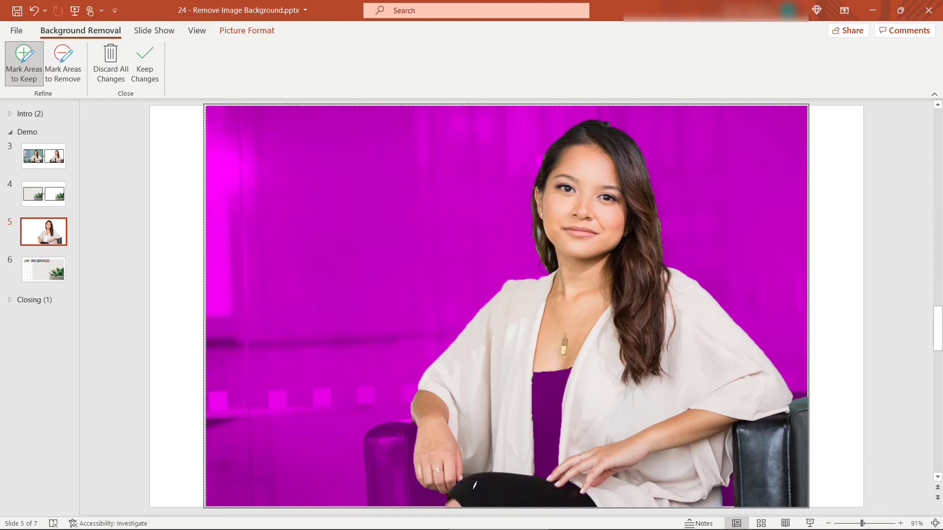
{"action": "left_click", "coordinate": [389, 426]}
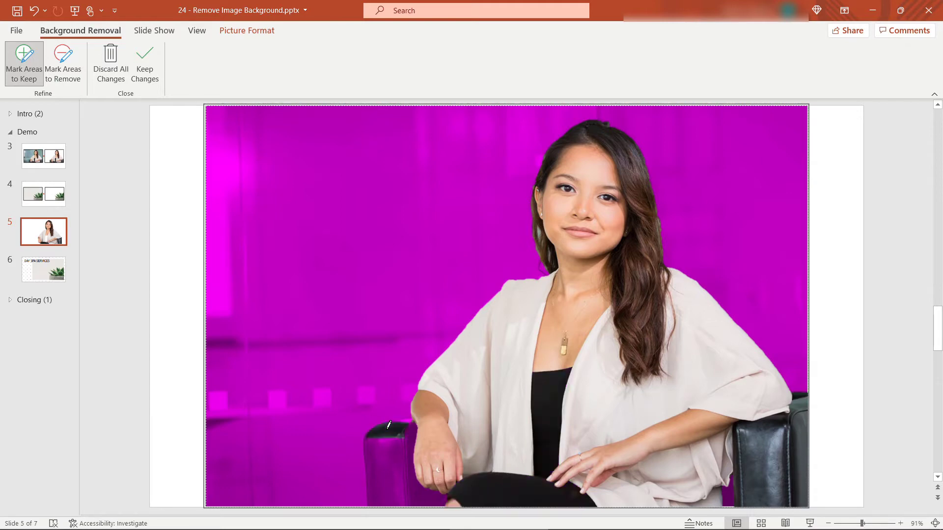
{"action": "left_click", "coordinate": [394, 438]}
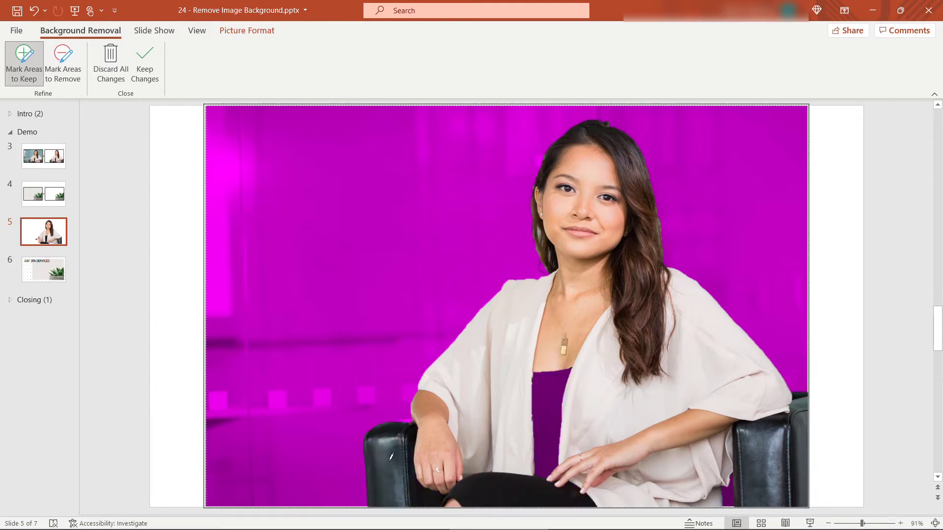
{"action": "left_click", "coordinate": [412, 416]}
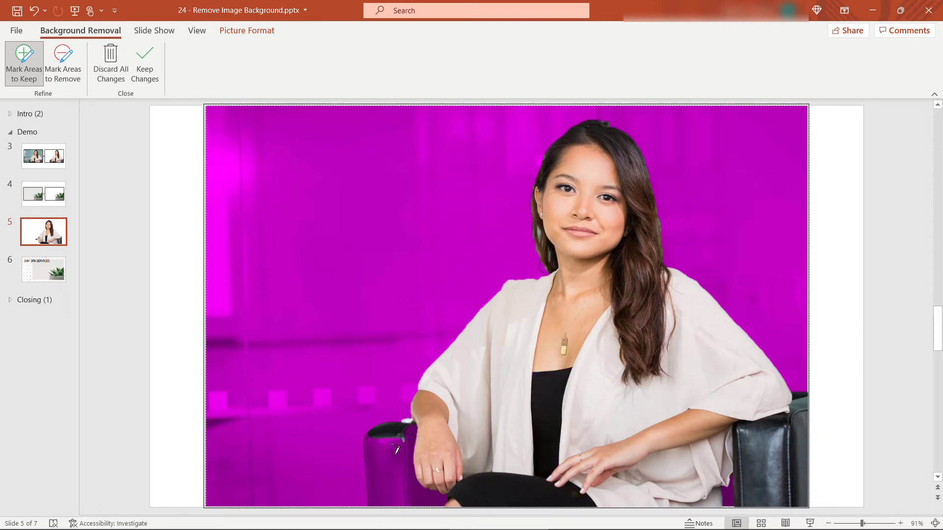
{"action": "left_click", "coordinate": [410, 417]}
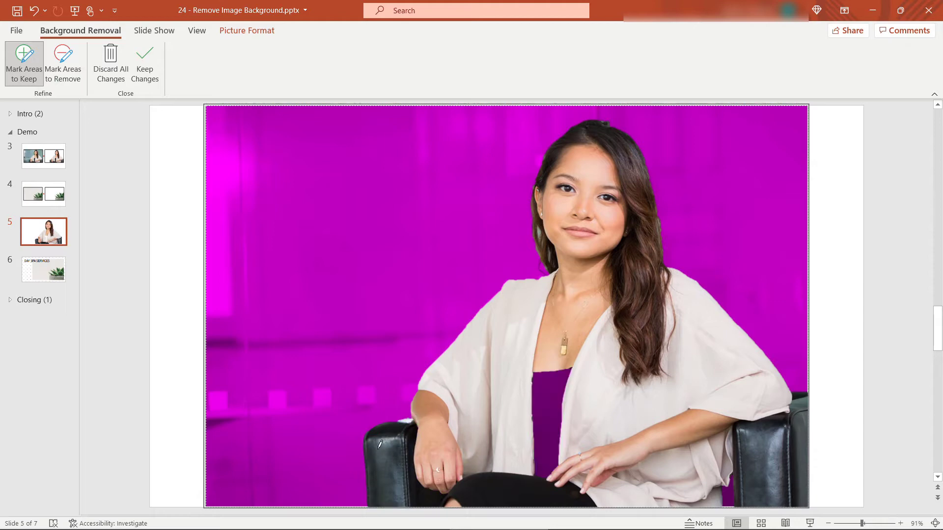
{"action": "left_click", "coordinate": [552, 421]}
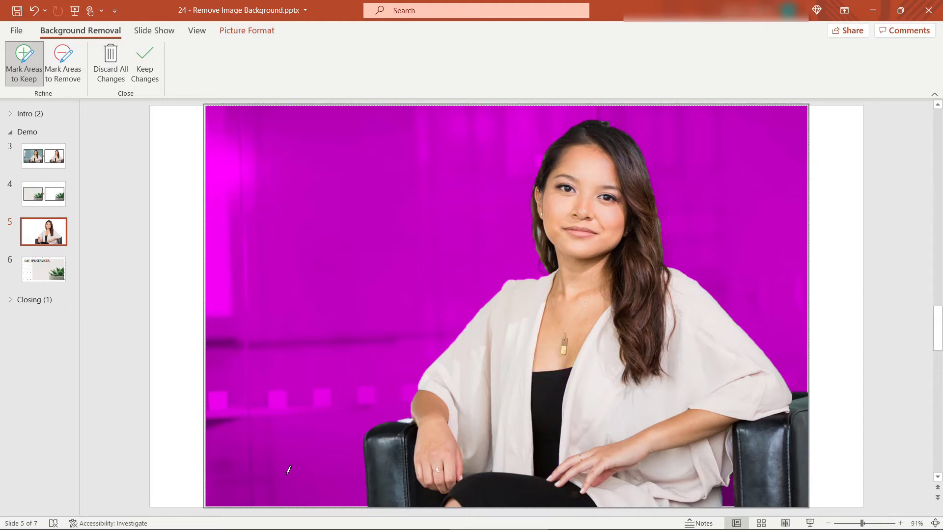
{"action": "left_click", "coordinate": [735, 496]}
Step: Apply the background removal, reopen it to check, then exit keeping the cutout
{"action": "left_click", "coordinate": [144, 68]}
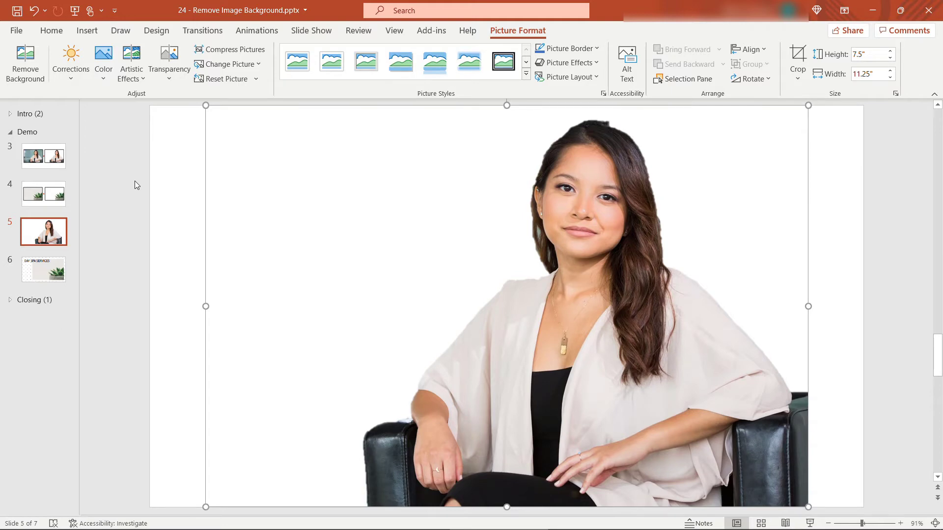
{"action": "left_click", "coordinate": [29, 76]}
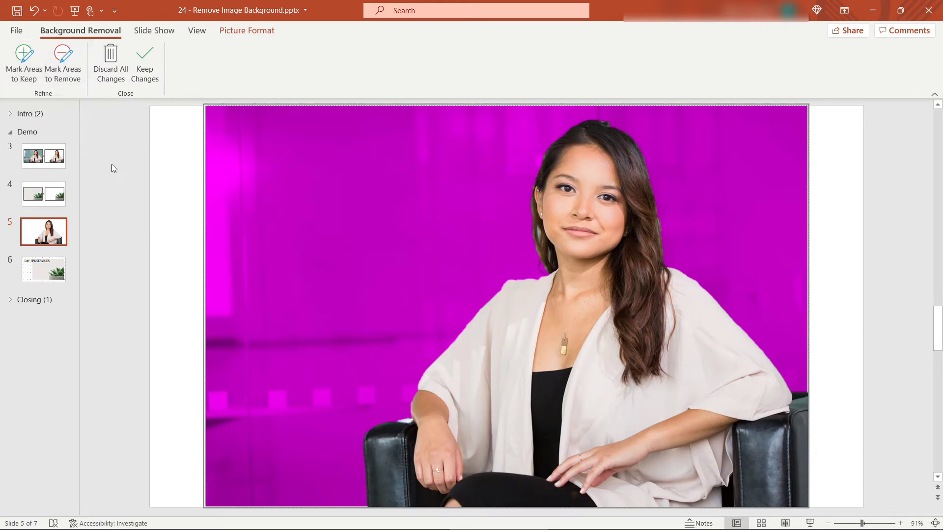
{"action": "key", "text": "Escape"}
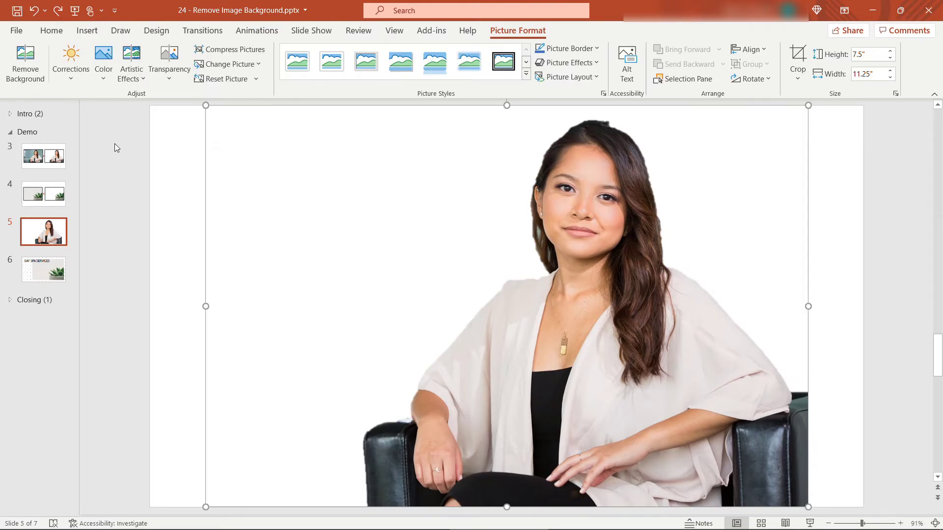
{"action": "left_click", "coordinate": [88, 30]}
Step: Add a 'Test' text box on slide 5, enlarge its text to 40 pt and move it down-right
{"action": "left_click", "coordinate": [551, 64]}
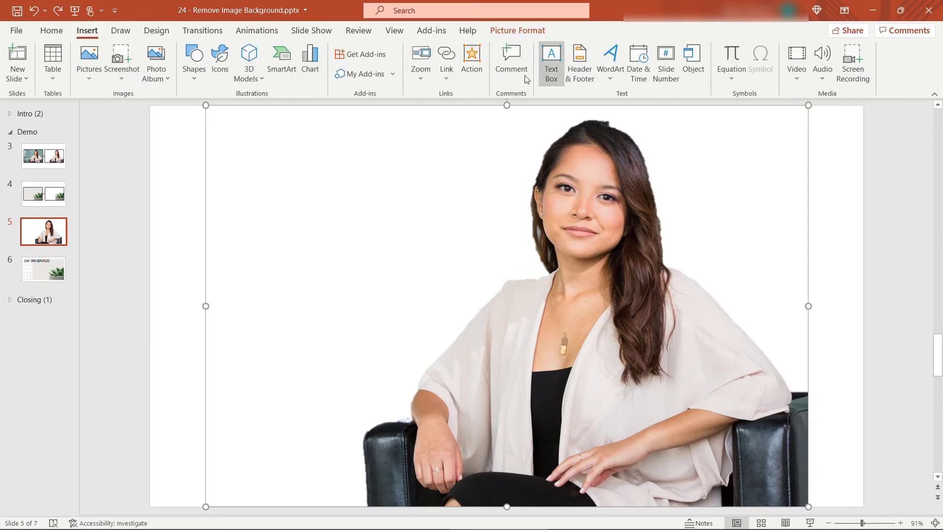
{"action": "left_click_drag", "start_coordinate": [176, 144], "coordinate": [336, 209]}
{"action": "type", "text": "T"}
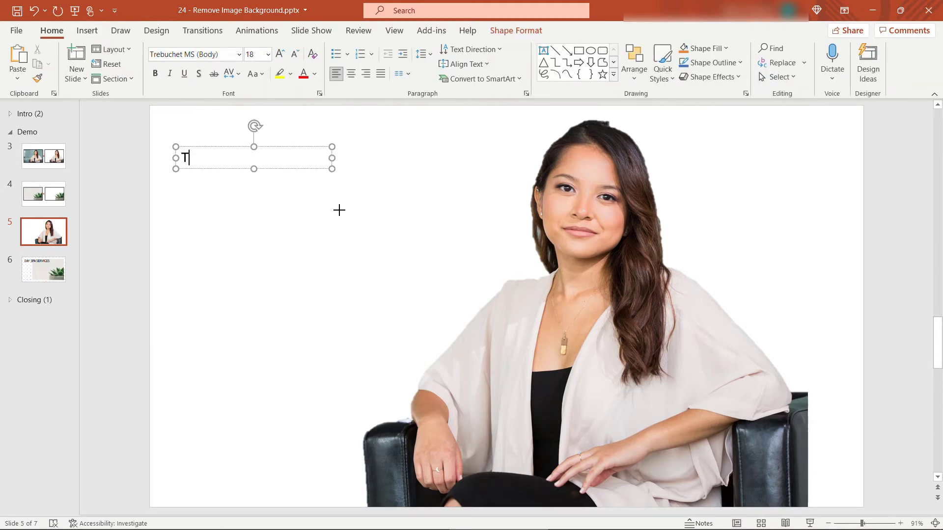
{"action": "type", "text": "est"}
{"action": "key", "text": "ctrl+a"}
{"action": "key", "text": "ctrl+shift+period"}
{"action": "key", "text": "ctrl+shift+period"}
{"action": "key", "text": "ctrl+shift+period"}
{"action": "mouse_move", "coordinate": [221, 188]}
{"action": "left_mouse_down"}
{"action": "mouse_move", "coordinate": [374, 242]}
{"action": "mouse_move", "coordinate": [372, 223]}
{"action": "left_mouse_up"}
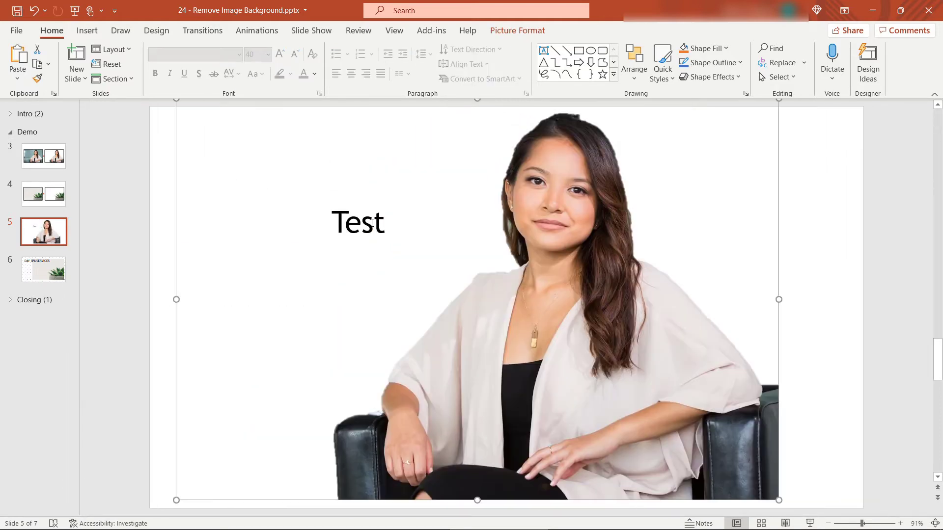
{"action": "left_click", "coordinate": [372, 224]}
{"action": "left_click", "coordinate": [357, 200]}
{"action": "right_click", "coordinate": [359, 196]}
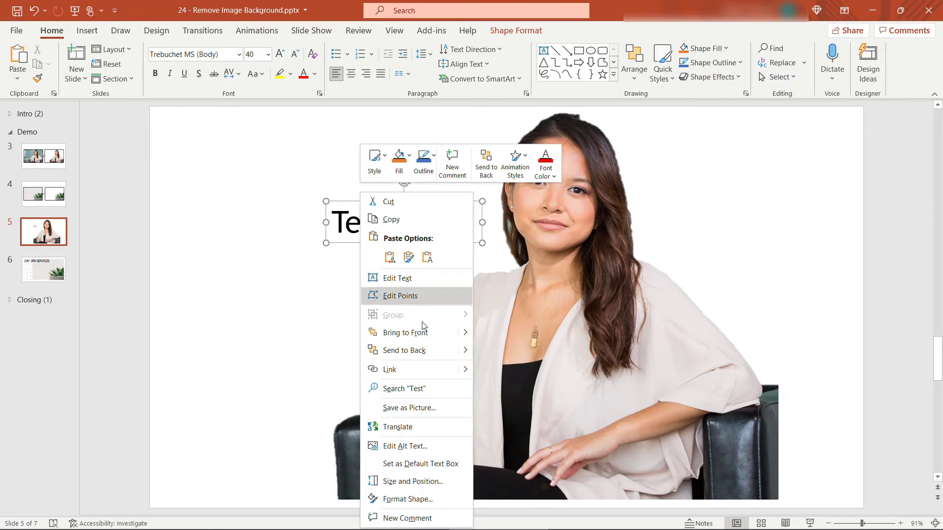
{"action": "key", "text": "Escape"}
Step: Shift the cut-out woman picture right, then go to the DAY SPA SERVICES slide
{"action": "mouse_move", "coordinate": [563, 343]}
{"action": "left_mouse_down"}
{"action": "mouse_move", "coordinate": [467, 333]}
{"action": "mouse_move", "coordinate": [688, 355]}
{"action": "mouse_move", "coordinate": [678, 355]}
{"action": "left_mouse_up"}
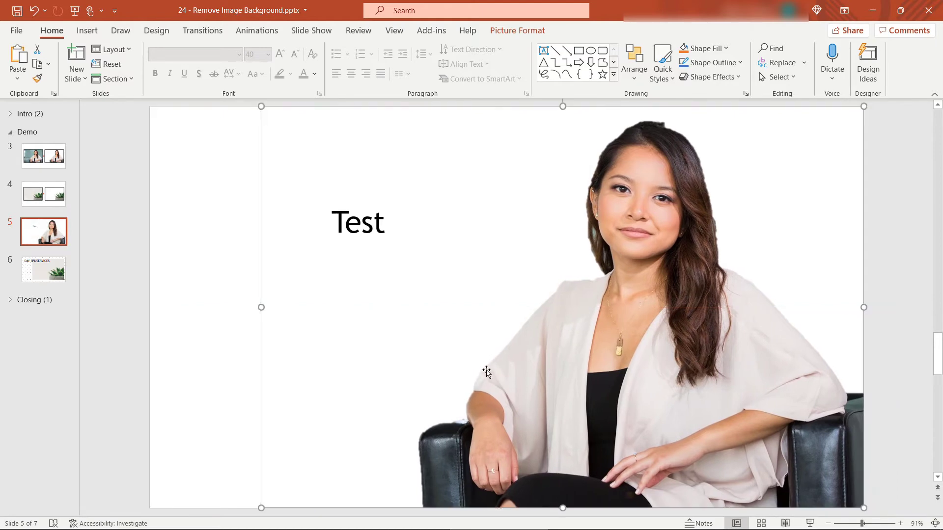
{"action": "right_click", "coordinate": [479, 211]}
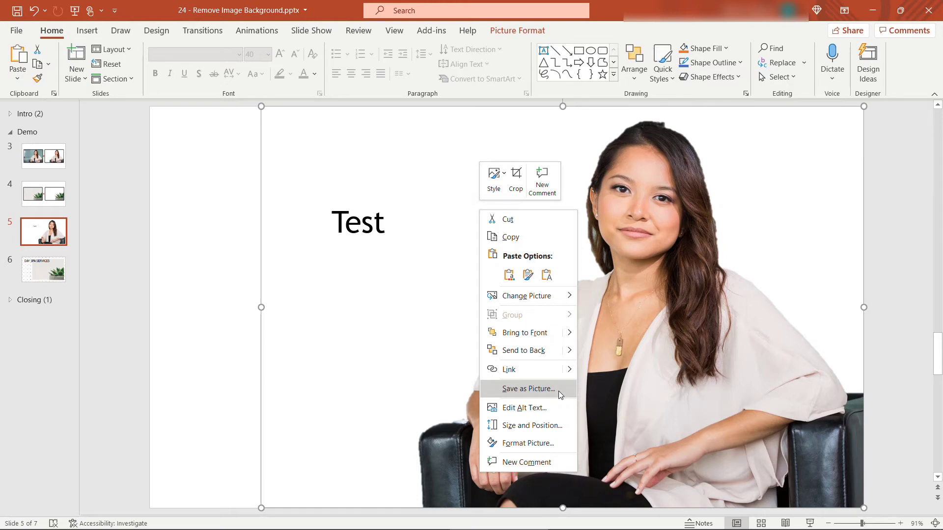
{"action": "left_click", "coordinate": [396, 326]}
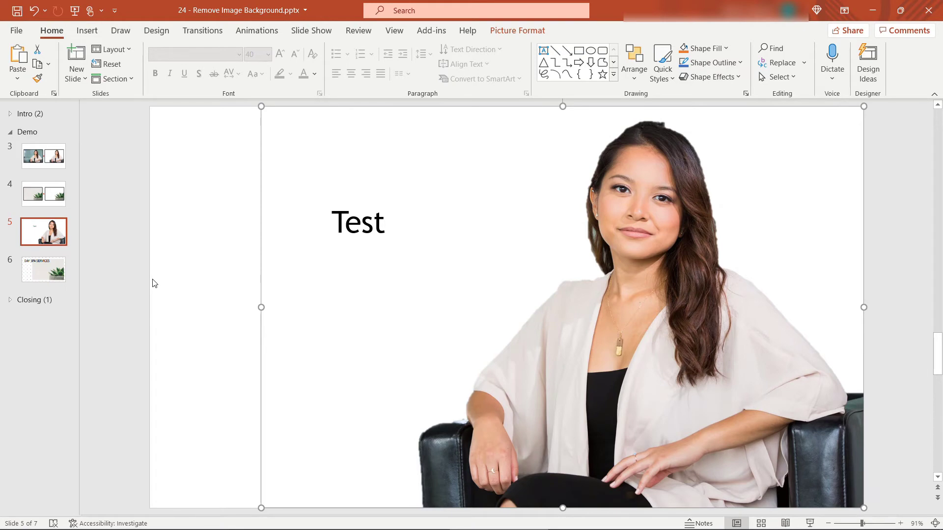
{"action": "left_click", "coordinate": [40, 272]}
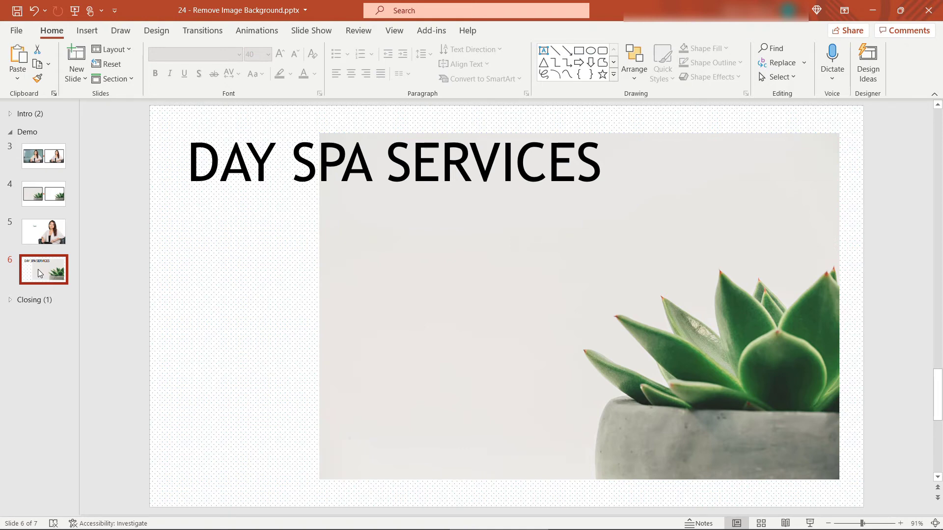
Step: Make the succulent photo's pale background transparent using Color > Set Transparent Color
{"action": "left_click", "coordinate": [369, 274]}
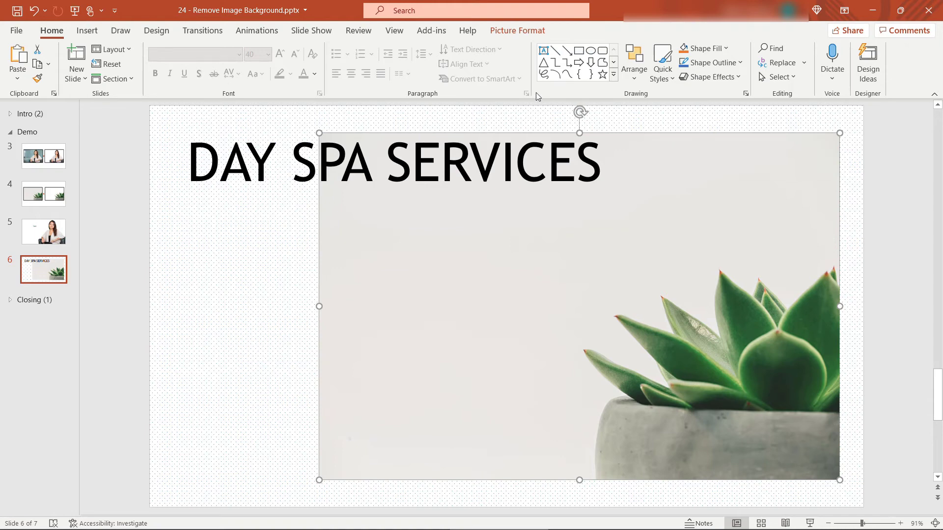
{"action": "left_click", "coordinate": [512, 32]}
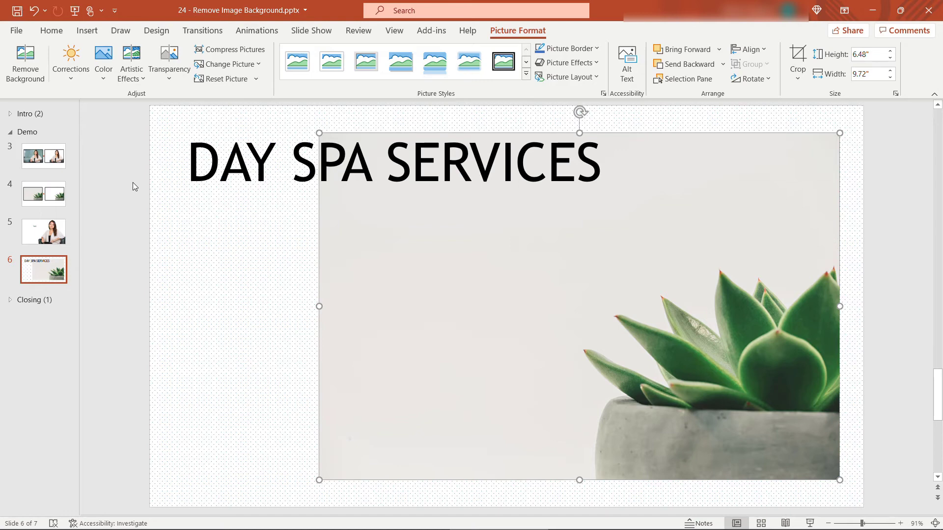
{"action": "left_click", "coordinate": [169, 79]}
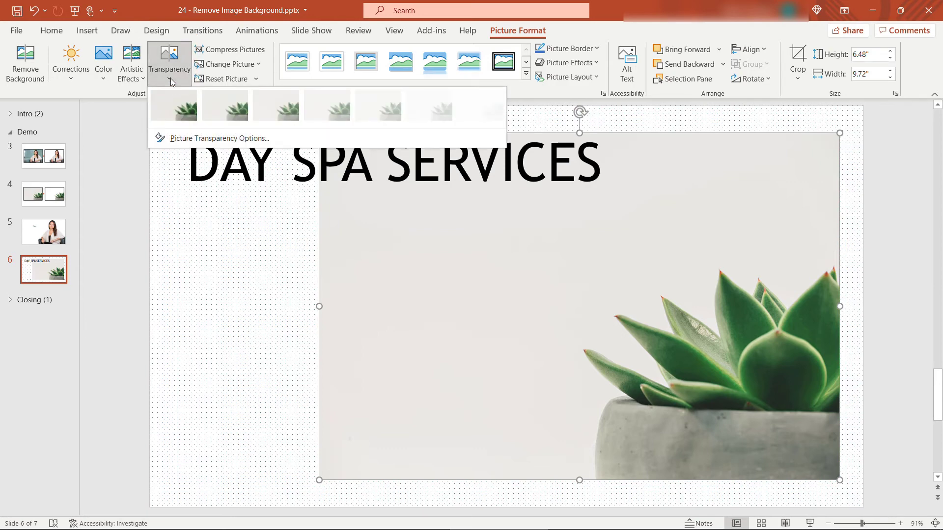
{"action": "left_click", "coordinate": [104, 80]}
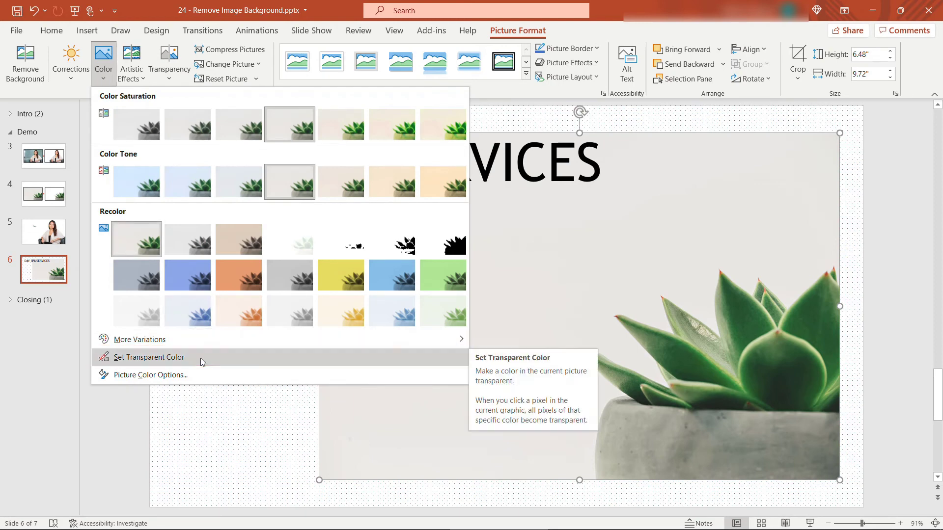
{"action": "left_click", "coordinate": [201, 361]}
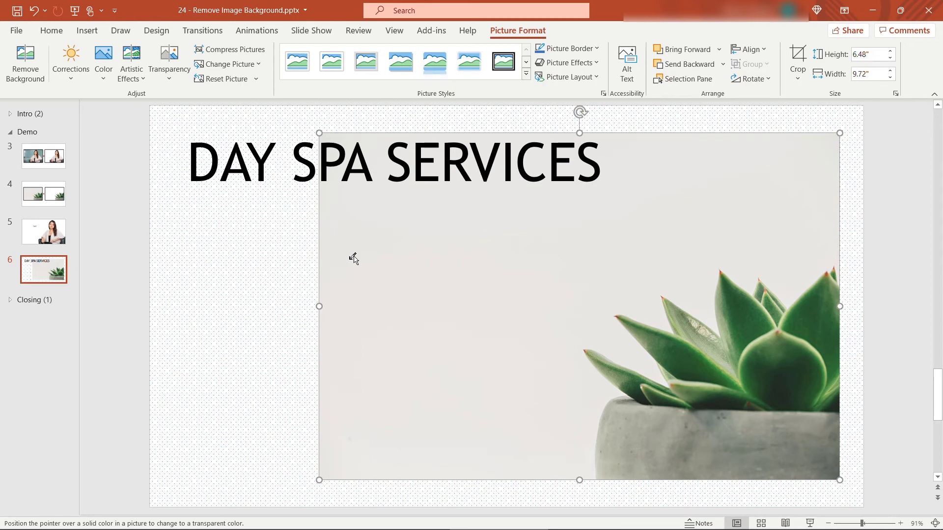
{"action": "left_click", "coordinate": [350, 260]}
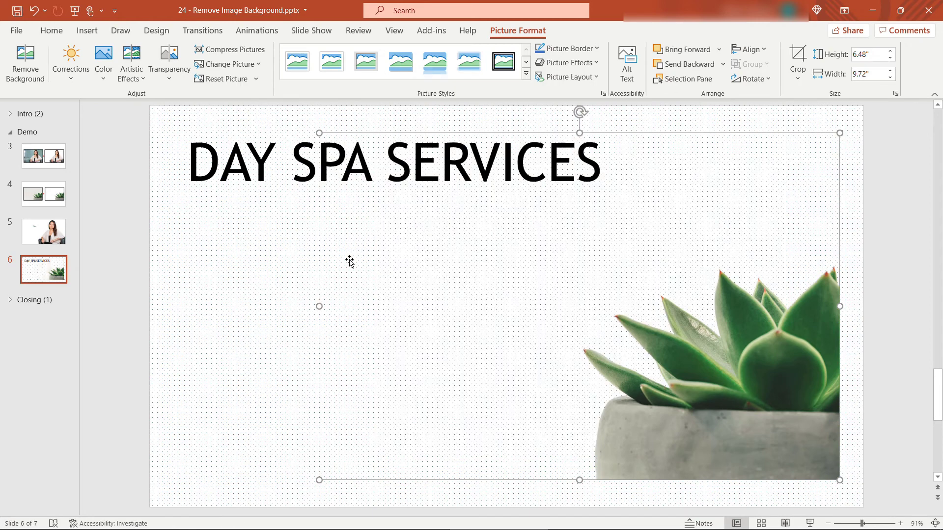
Step: Send the DAY SPA SERVICES title behind the succulent picture, keeping the picture at lower right
{"action": "left_click", "coordinate": [130, 311]}
{"action": "left_click", "coordinate": [613, 384]}
{"action": "mouse_move", "coordinate": [576, 396]}
{"action": "left_mouse_down"}
{"action": "mouse_move", "coordinate": [420, 311]}
{"action": "mouse_move", "coordinate": [611, 396]}
{"action": "left_mouse_up"}
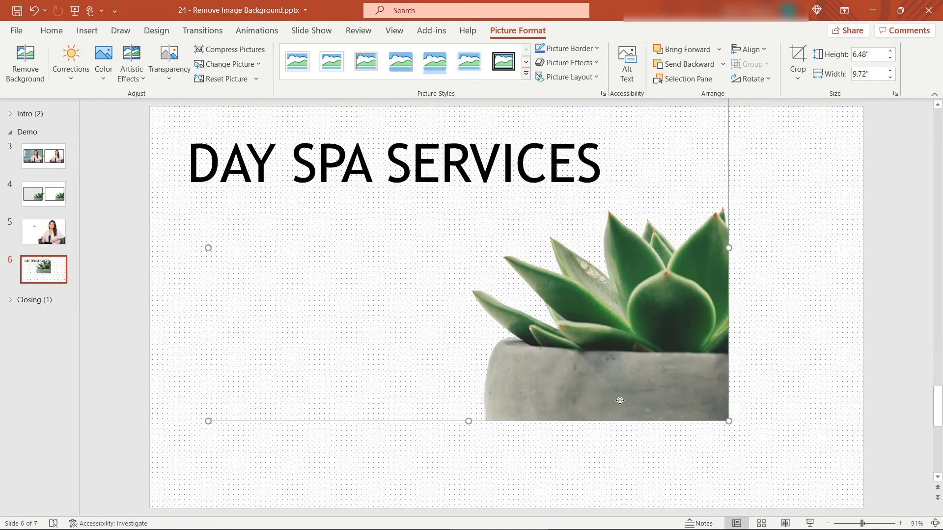
{"action": "left_click", "coordinate": [200, 175]}
{"action": "right_click", "coordinate": [185, 176]}
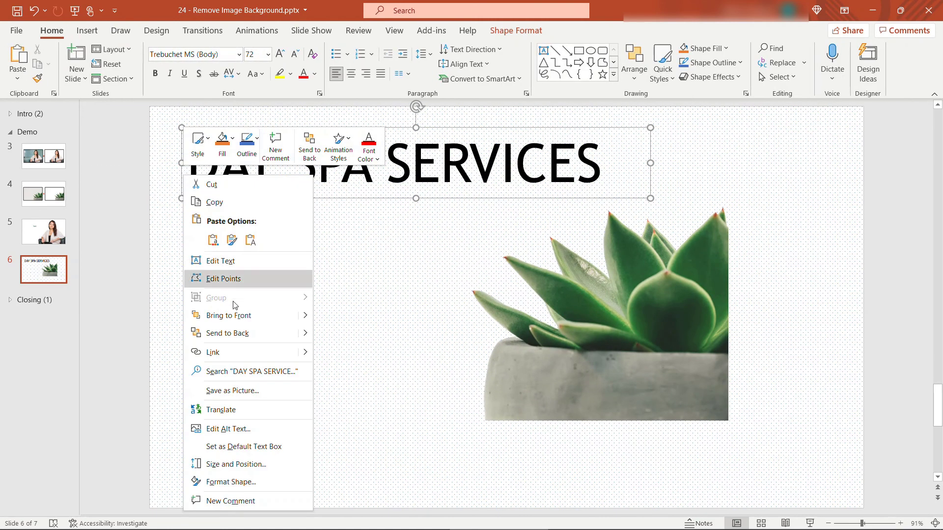
{"action": "left_click", "coordinate": [249, 332]}
{"action": "mouse_move", "coordinate": [601, 372]}
{"action": "left_mouse_down"}
{"action": "mouse_move", "coordinate": [481, 301]}
{"action": "mouse_move", "coordinate": [703, 385]}
{"action": "mouse_move", "coordinate": [700, 347]}
{"action": "left_mouse_up"}
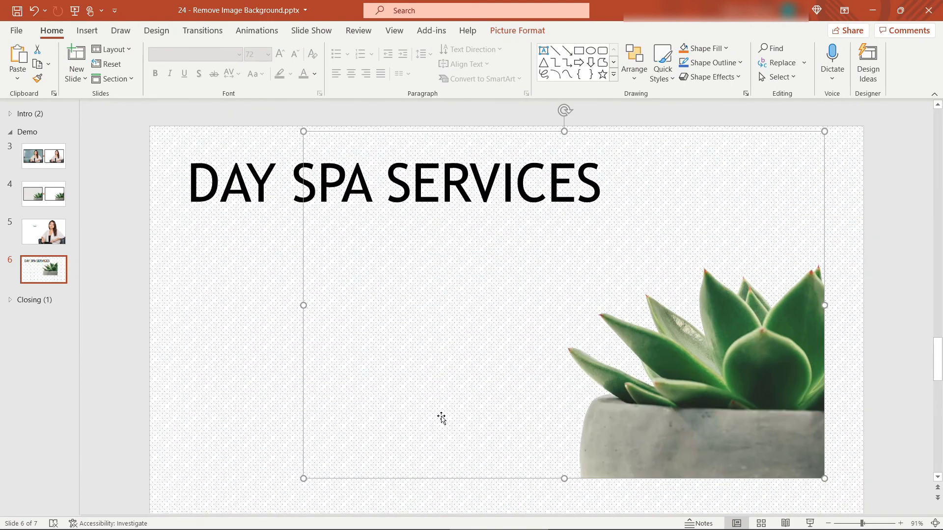
{"action": "right_click", "coordinate": [209, 409]}
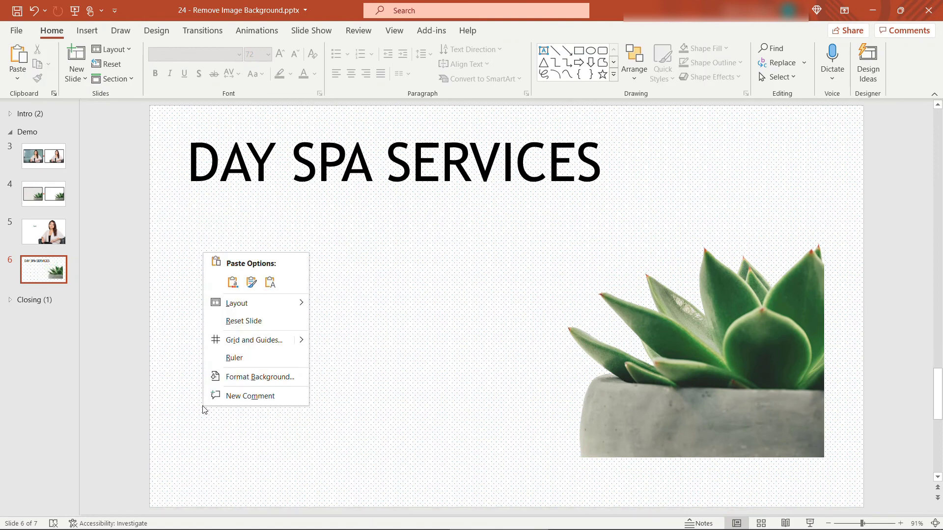
Step: Give slide 6 a solid gray background fill and nudge the succulent left and down
{"action": "left_click", "coordinate": [237, 386]}
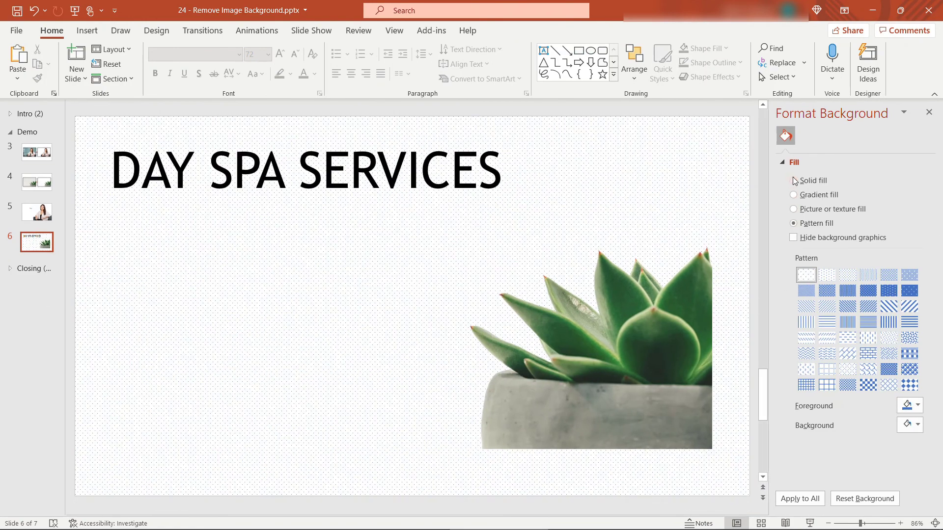
{"action": "left_click", "coordinate": [793, 180]}
{"action": "left_click", "coordinate": [911, 261]}
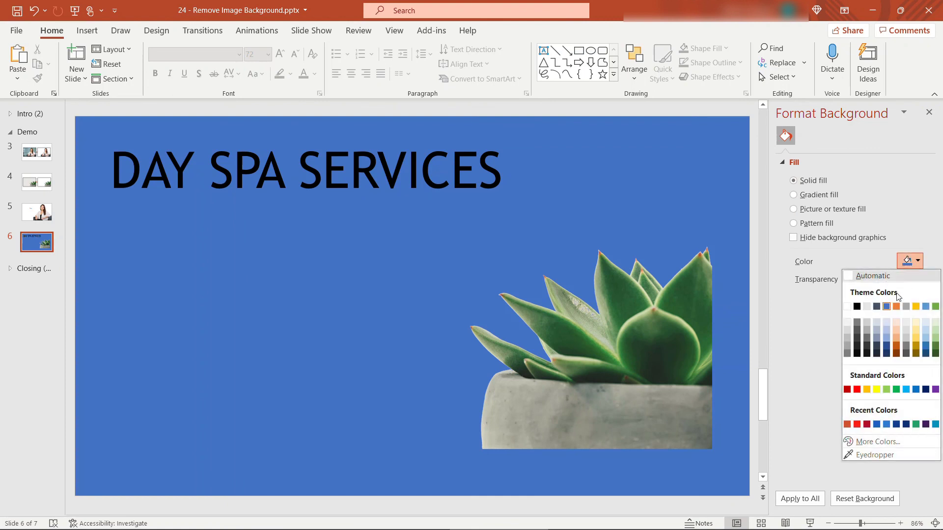
{"action": "left_click", "coordinate": [848, 338]}
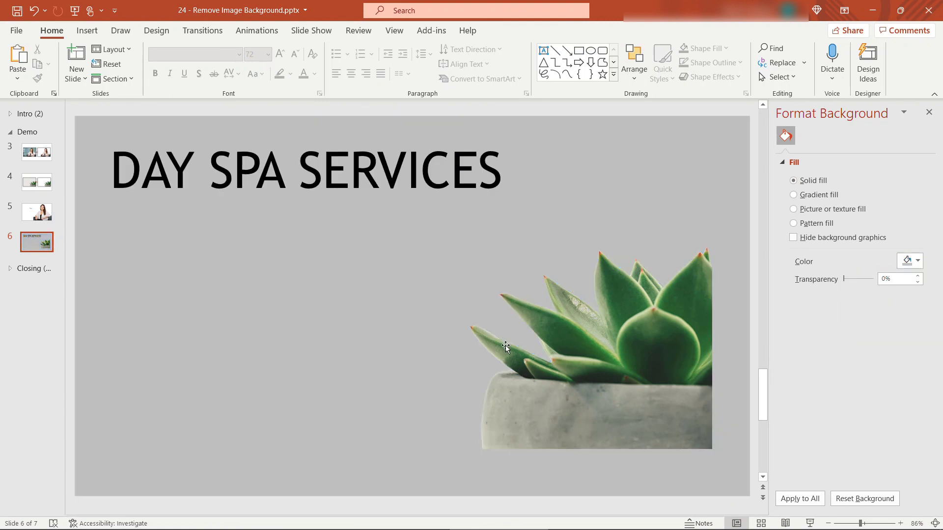
{"action": "left_click", "coordinate": [602, 388]}
{"action": "mouse_move", "coordinate": [603, 388]}
{"action": "left_mouse_down"}
{"action": "mouse_move", "coordinate": [562, 398]}
{"action": "mouse_move", "coordinate": [571, 402]}
{"action": "left_mouse_up"}
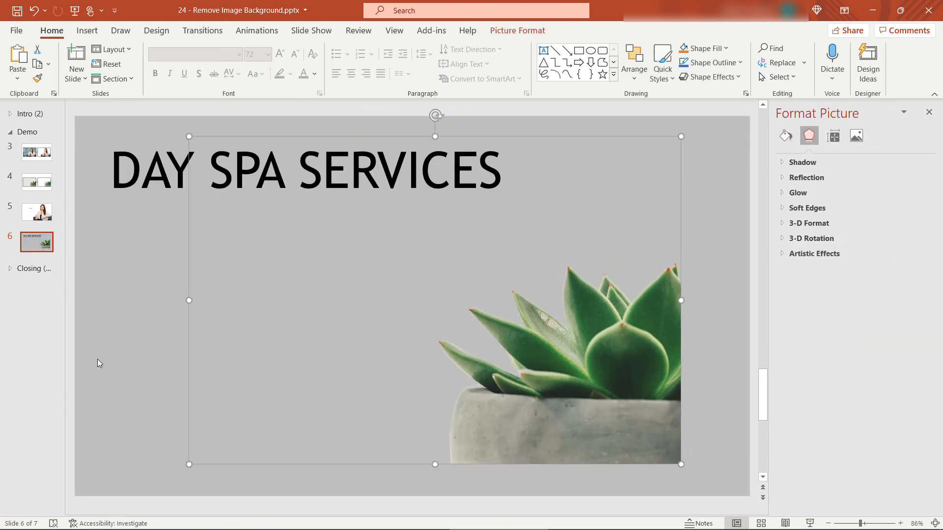
{"action": "left_click", "coordinate": [72, 319]}
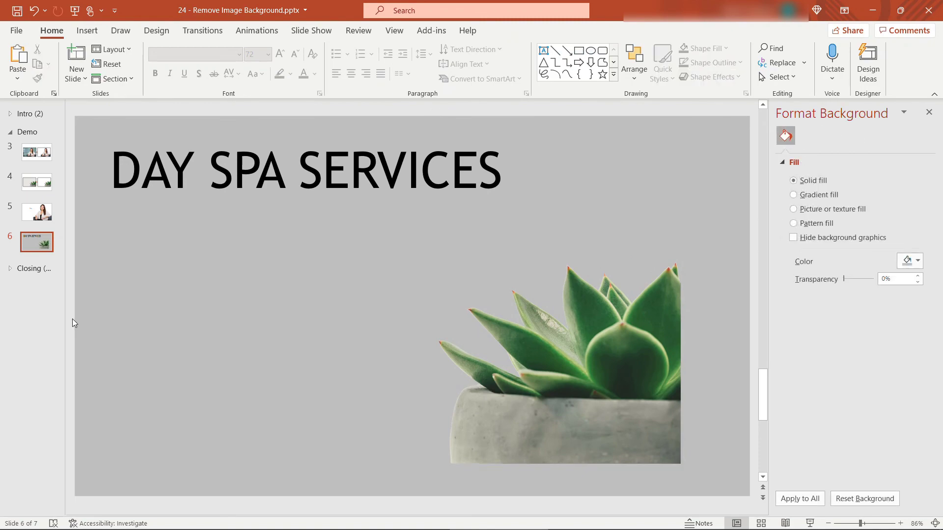